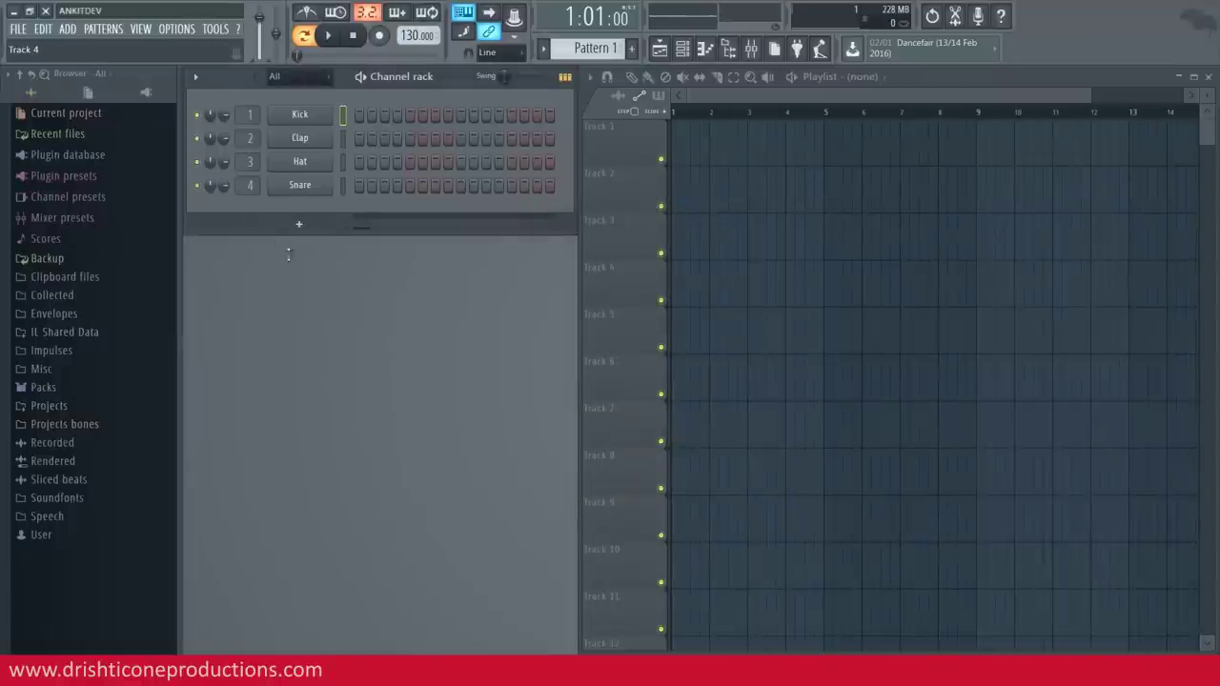
# - Create a new project from the Empty template in the Minimal category
pyautogui.click(18, 30)
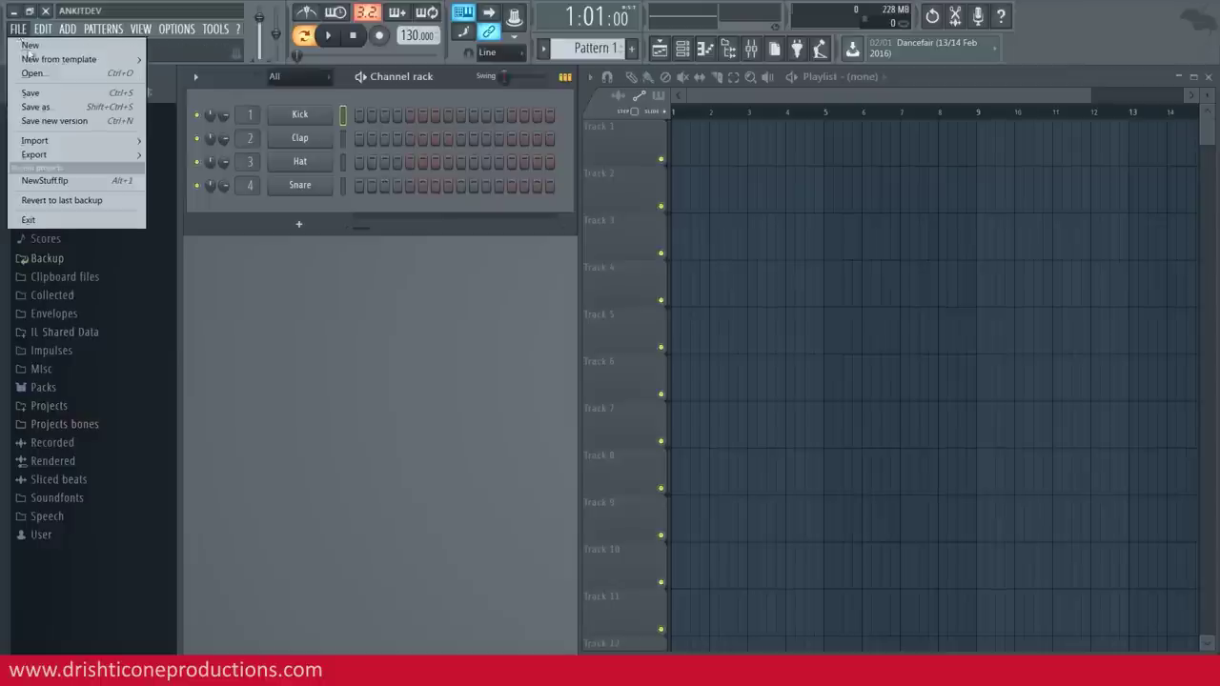
pyautogui.moveTo(32, 57)
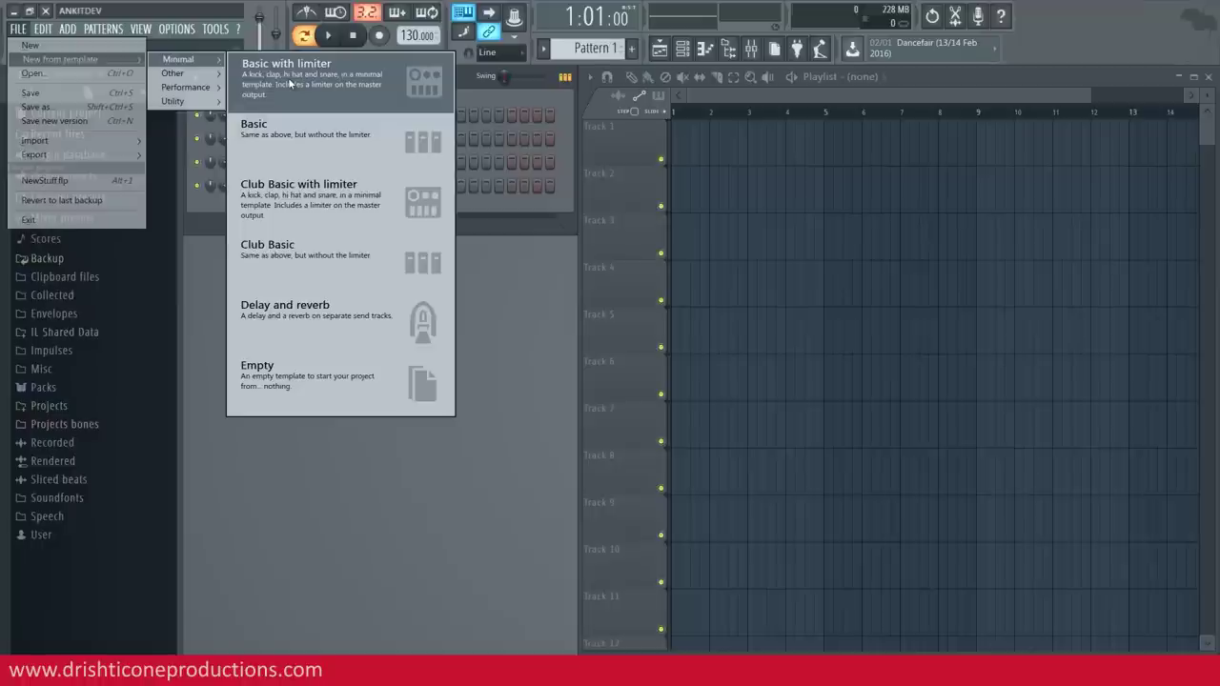
pyautogui.click(298, 384)
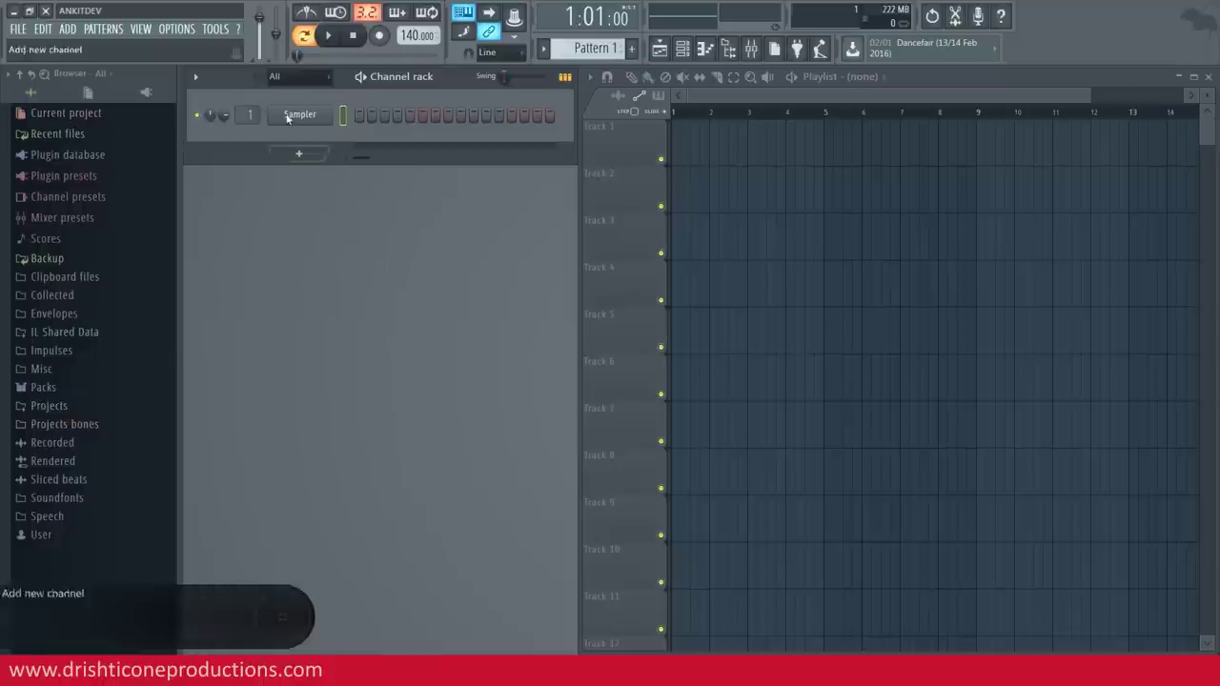
pyautogui.click(28, 10)
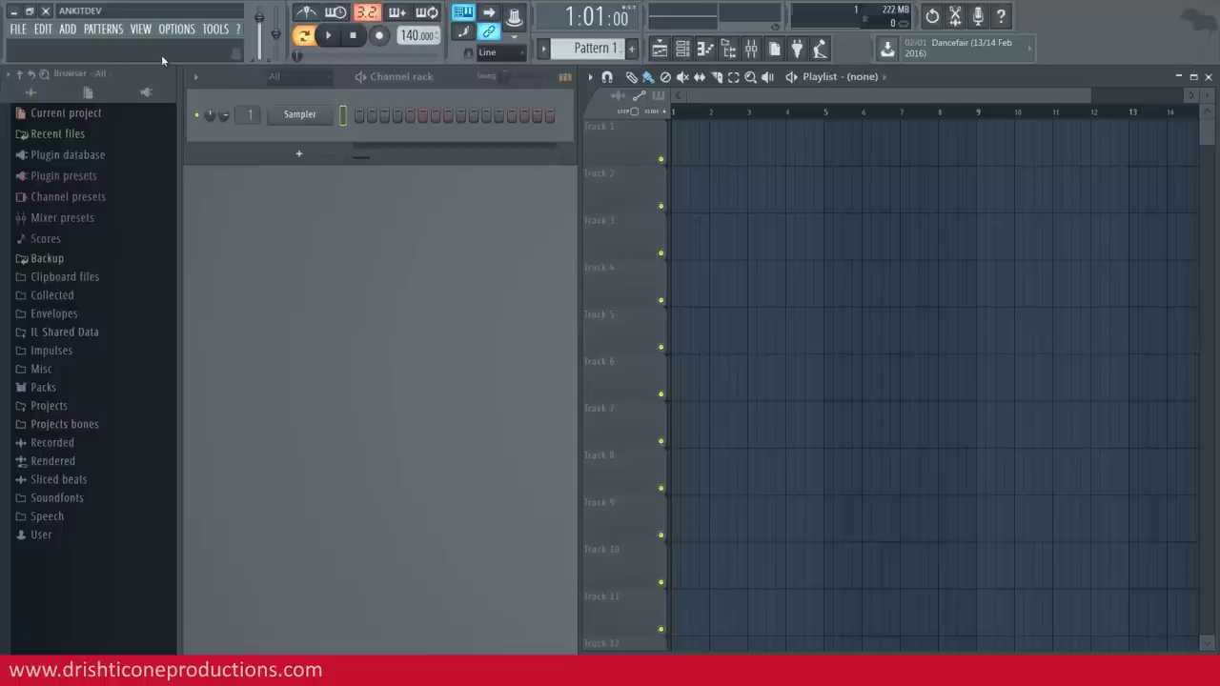
pyautogui.click(18, 29)
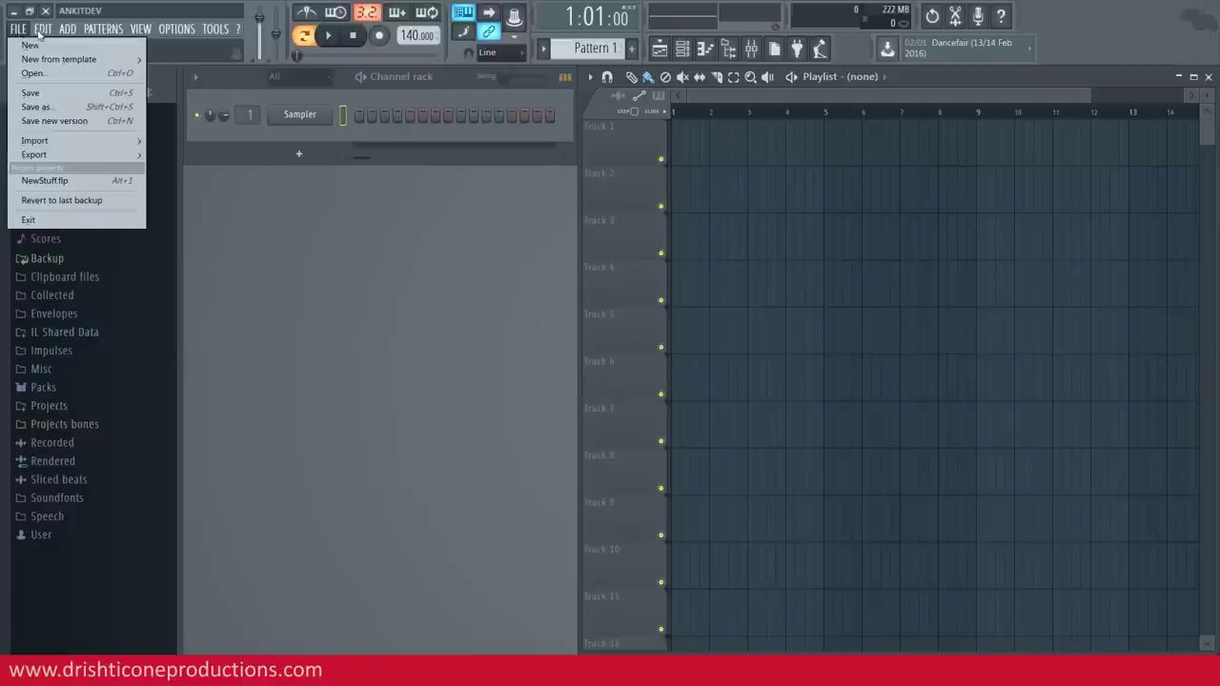
pyautogui.moveTo(132, 32)
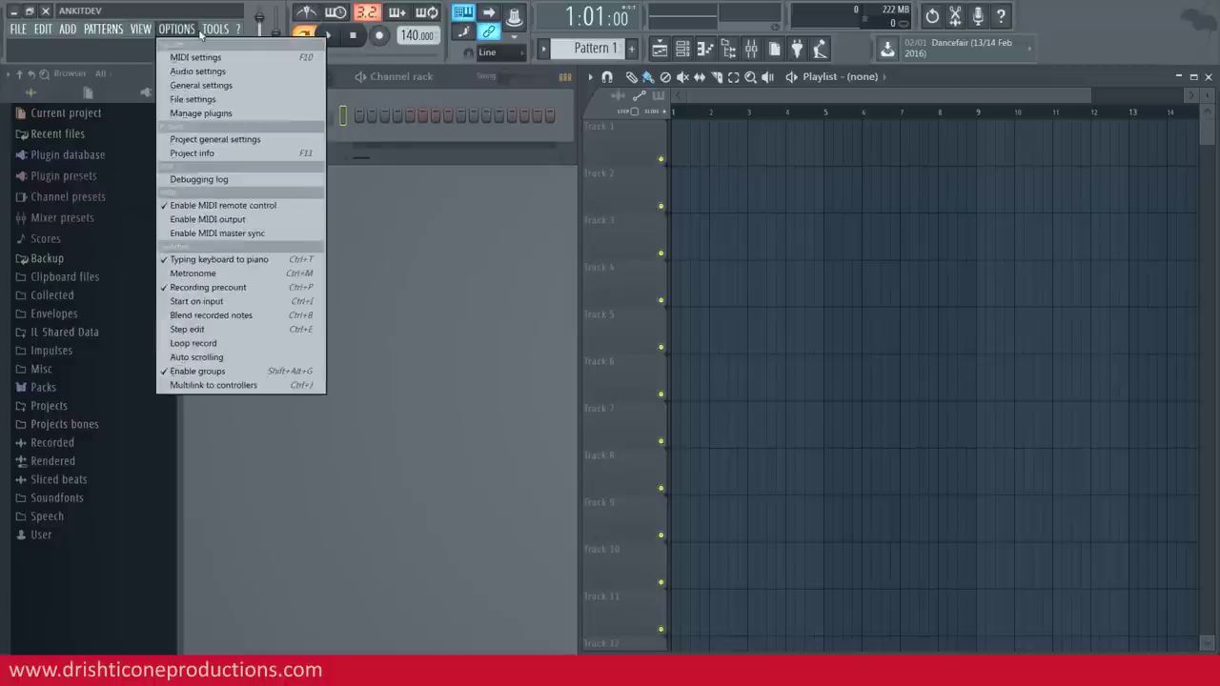
pyautogui.click(4, 32)
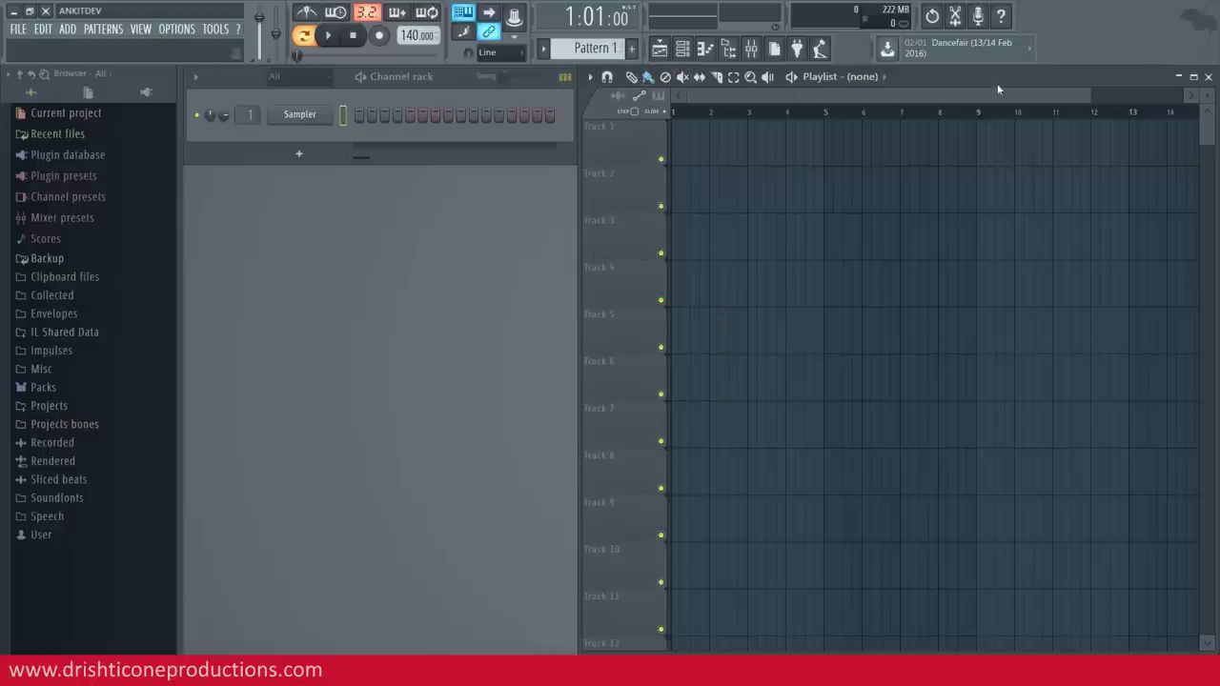
# - Maximize the playlist, bring up the channel rack and move it toward the middle of the workspace
pyautogui.click(1194, 79)
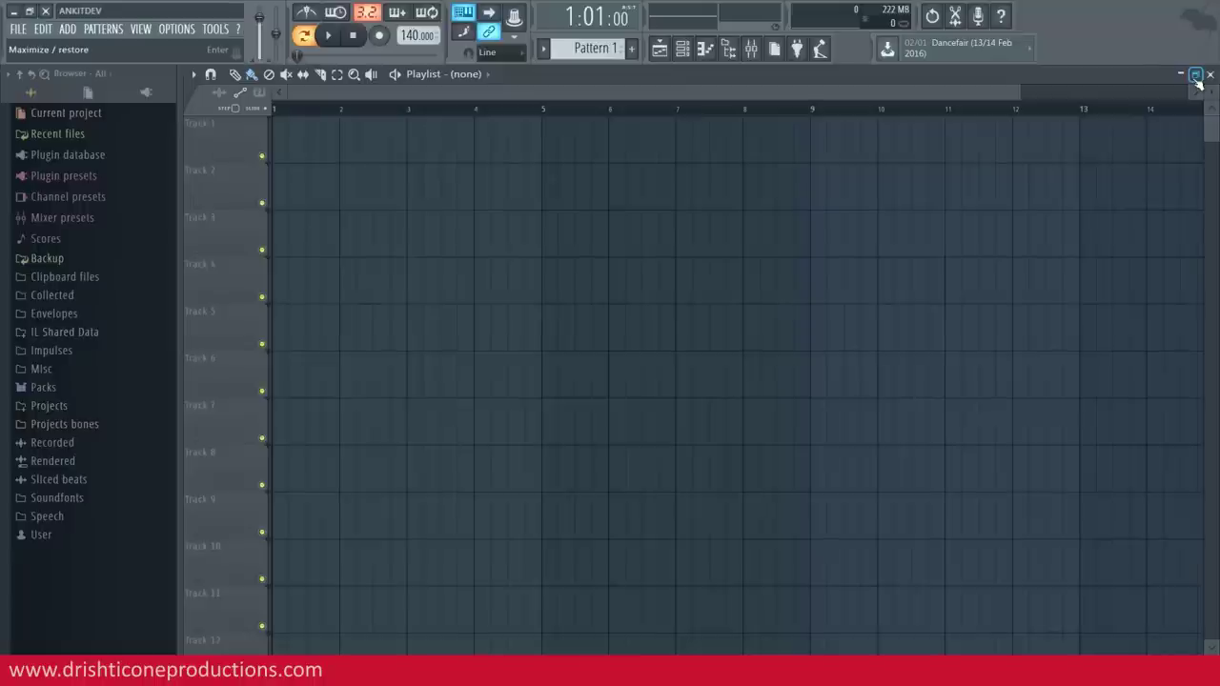
pyautogui.click(681, 51)
pyautogui.moveTo(389, 80); pyautogui.dragTo(540, 200)
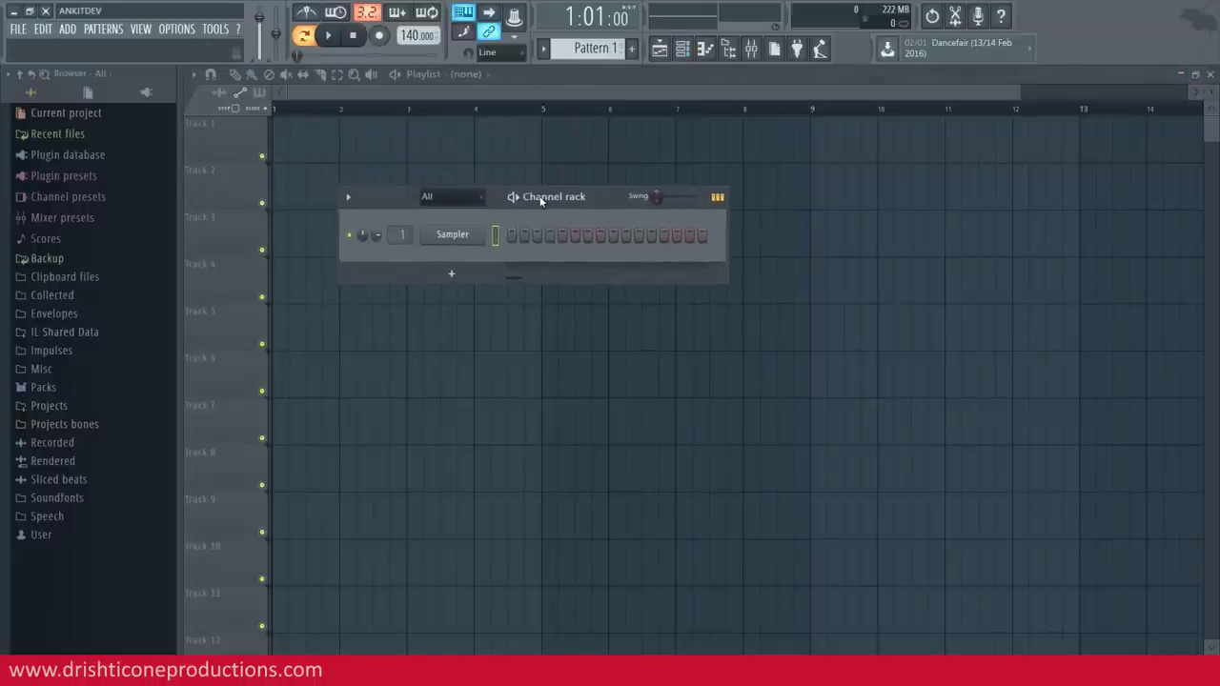
# - Switch the playlist between its restored and maximized sizes, ending with it maximized
pyautogui.click(1196, 80)
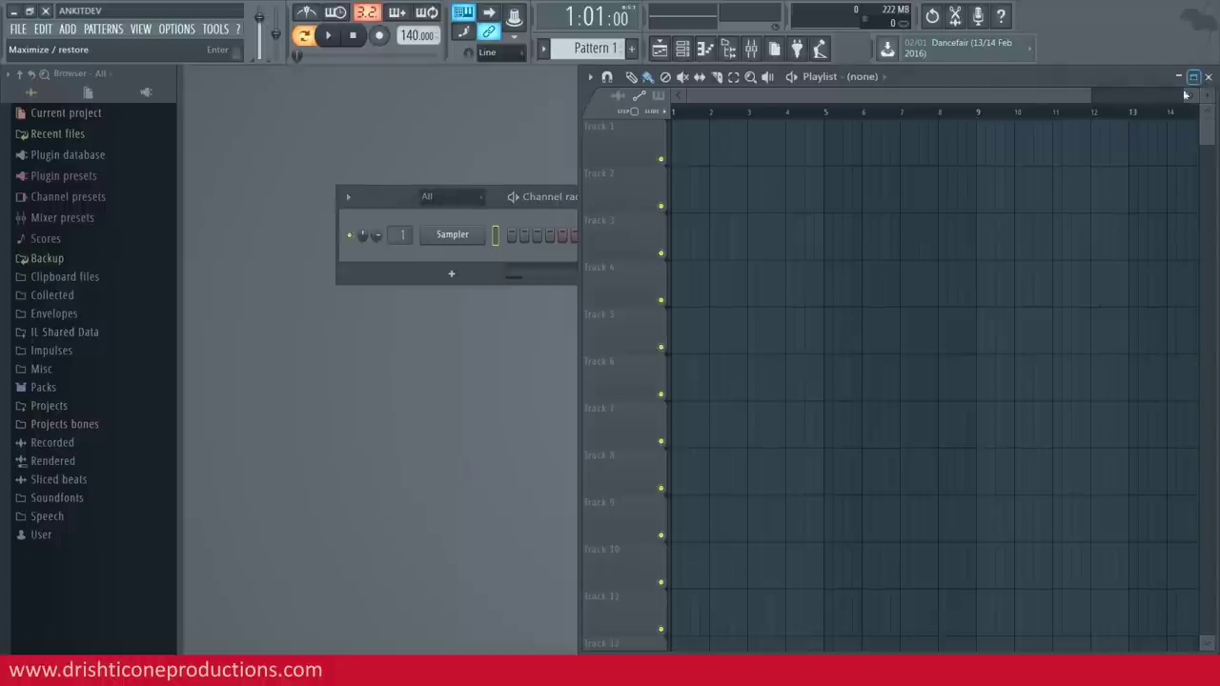
pyautogui.click(1193, 77)
pyautogui.click(1193, 77)
pyautogui.click(1195, 78)
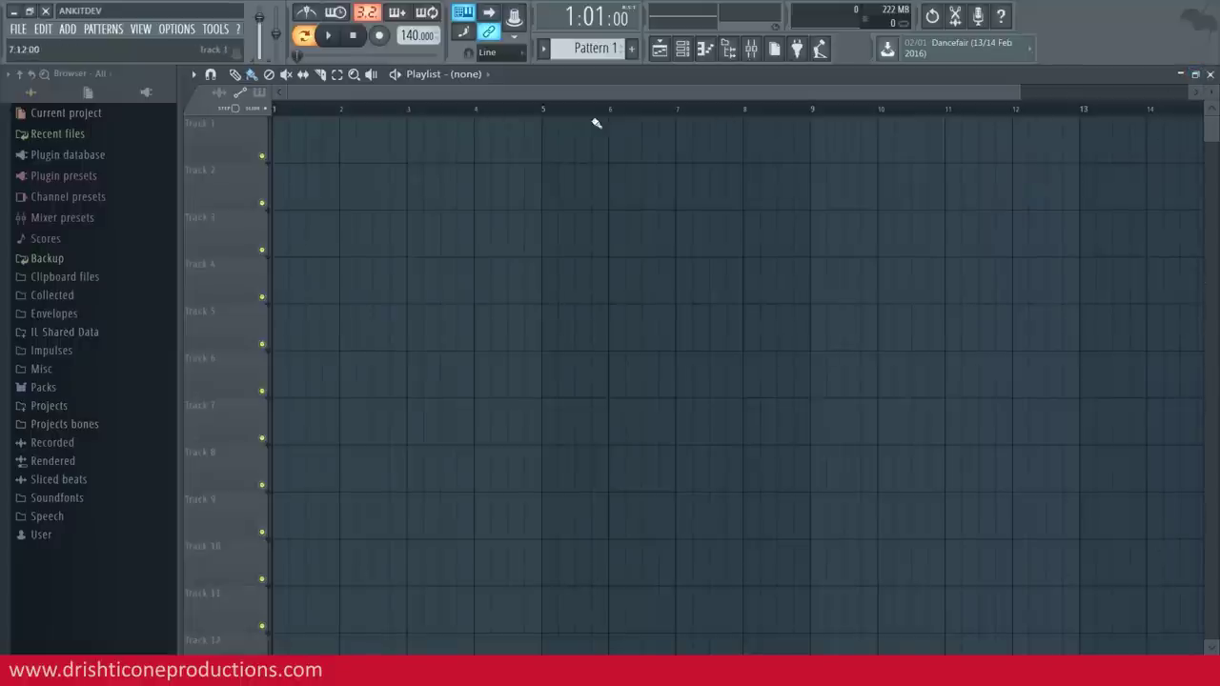
# - Close and reopen the playlist several times, leaving it hidden
pyautogui.click(1209, 74)
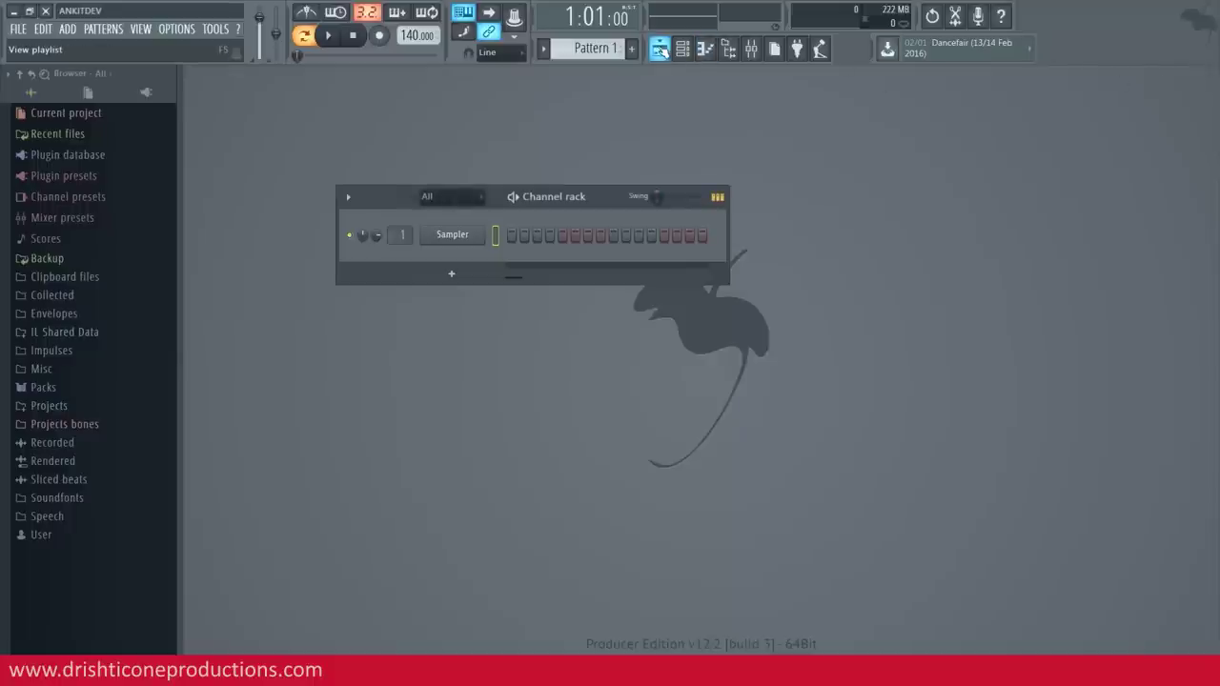
pyautogui.click(659, 49)
pyautogui.click(1210, 75)
pyautogui.click(660, 49)
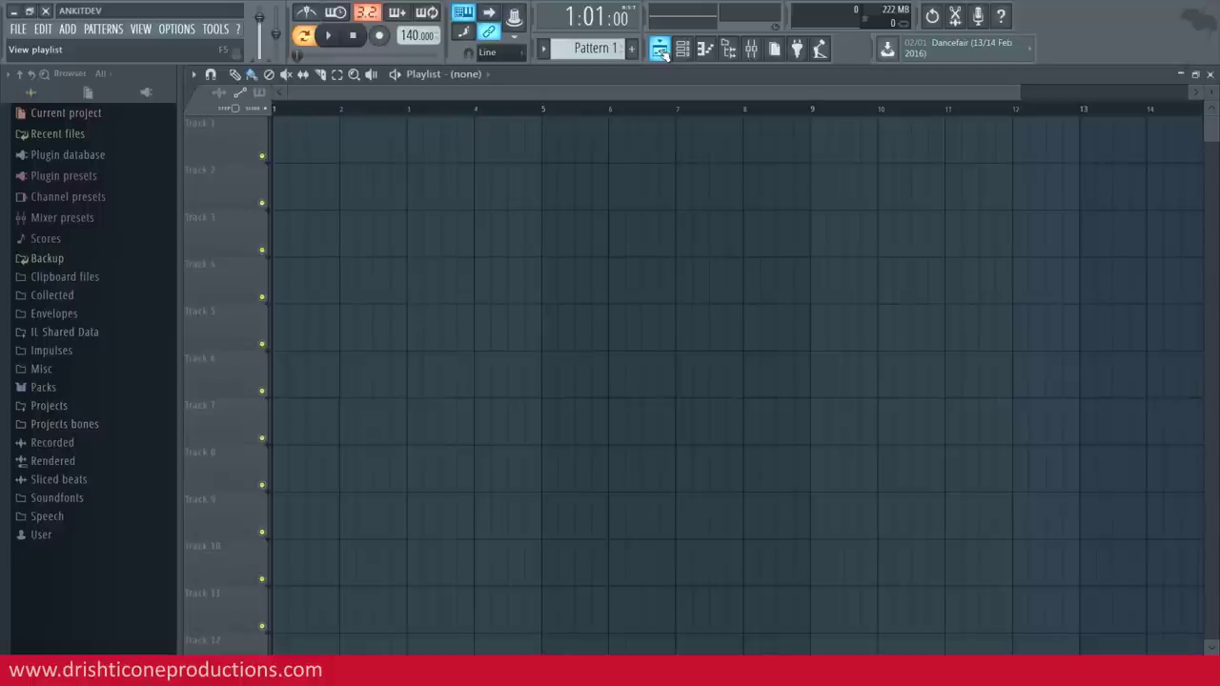
pyautogui.click(659, 50)
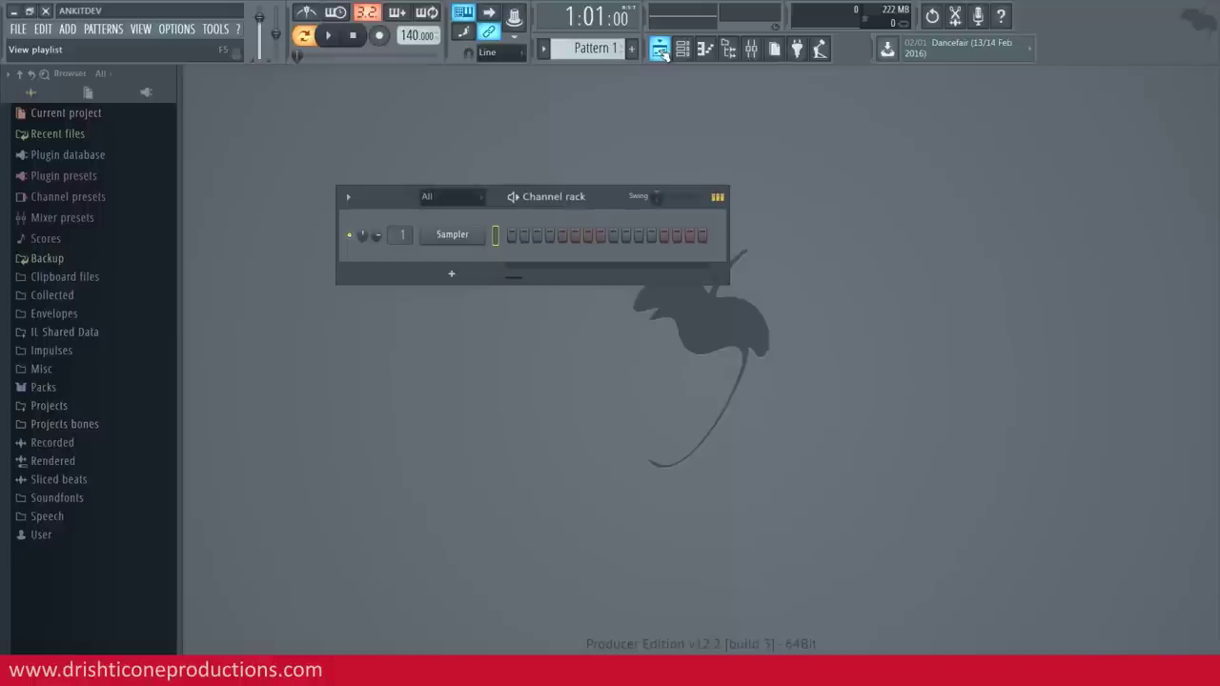
pyautogui.click(661, 50)
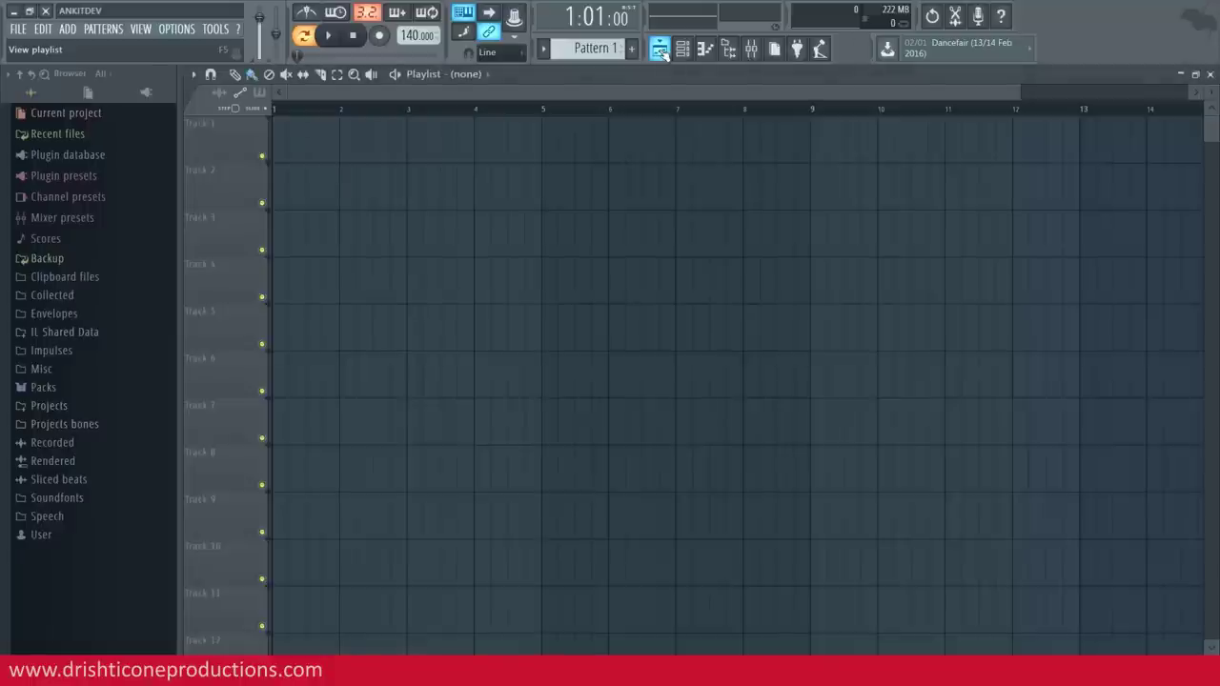
pyautogui.click(659, 50)
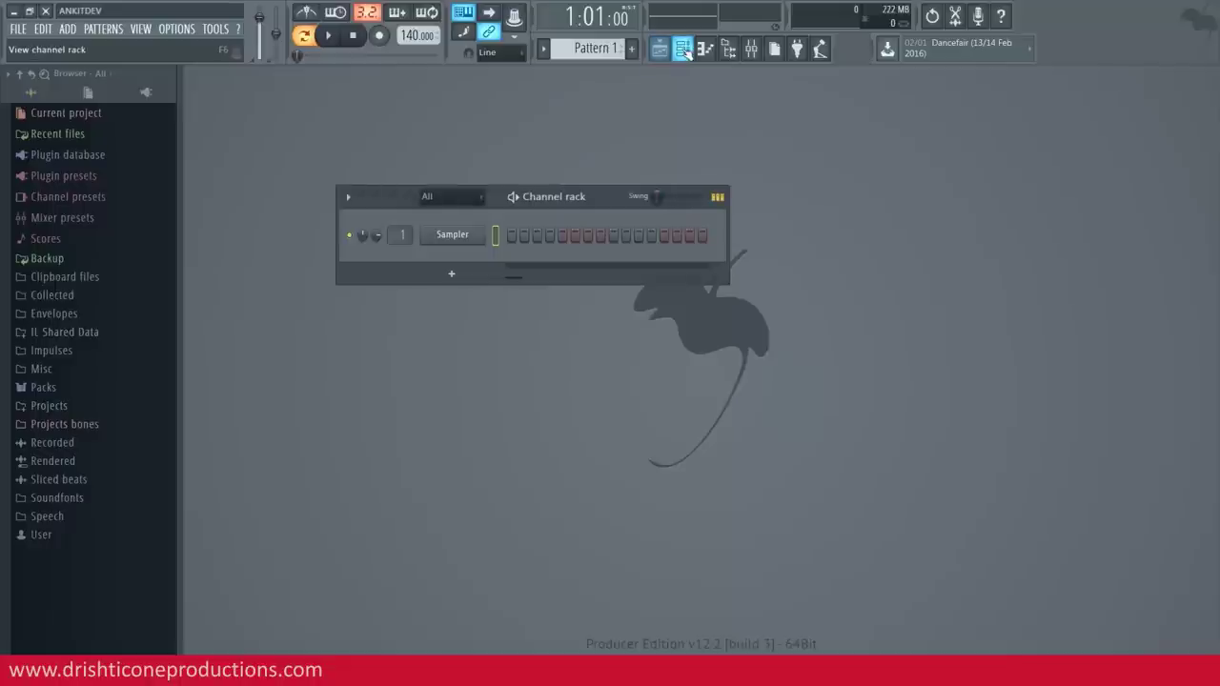
# - Toggle the channel rack's visibility off and on twice
pyautogui.click(683, 50)
pyautogui.click(683, 50)
pyautogui.click(684, 50)
pyautogui.click(683, 50)
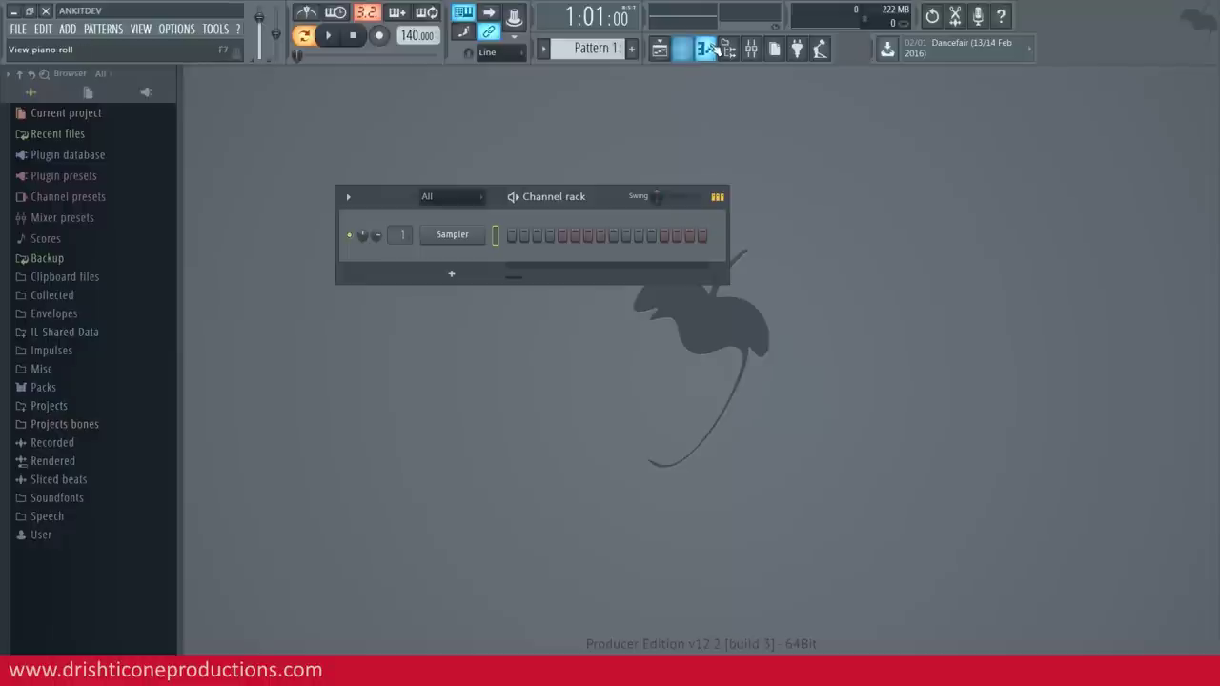
# - Show, hide and reopen the piano roll of the Sampler channel
pyautogui.click(705, 50)
pyautogui.click(710, 55)
pyautogui.click(710, 54)
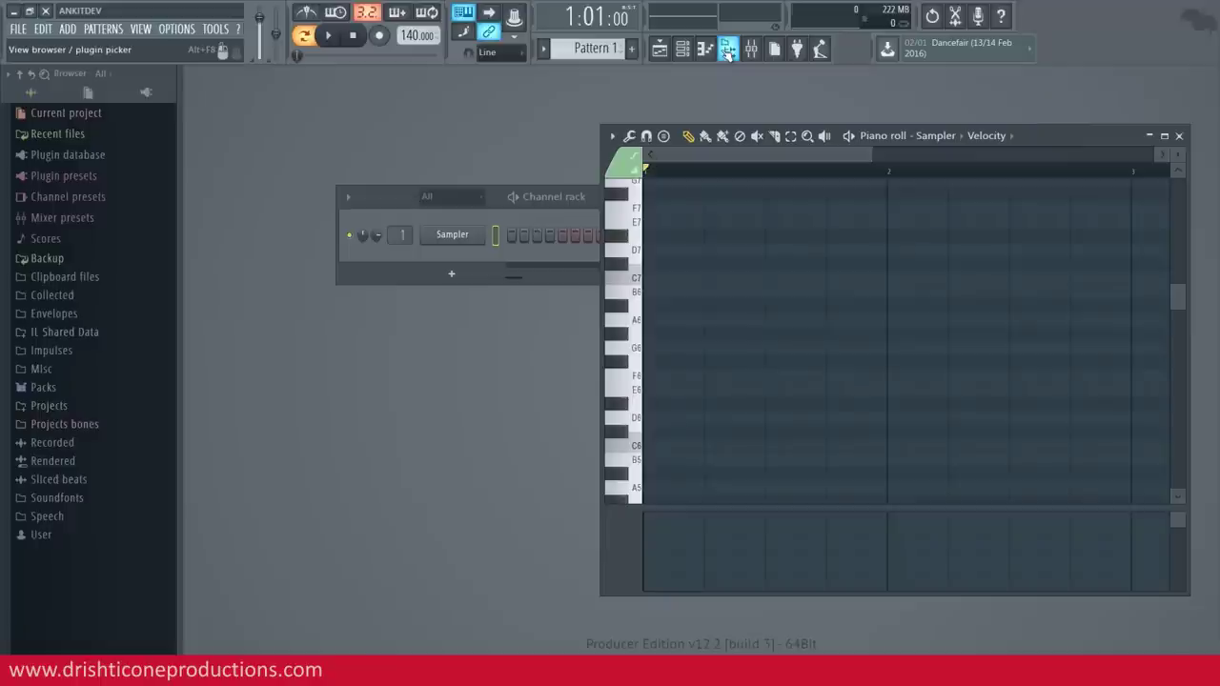
# - Close the Sampler's piano roll, and hide the browser and show it again
pyautogui.click(727, 51)
pyautogui.click(727, 51)
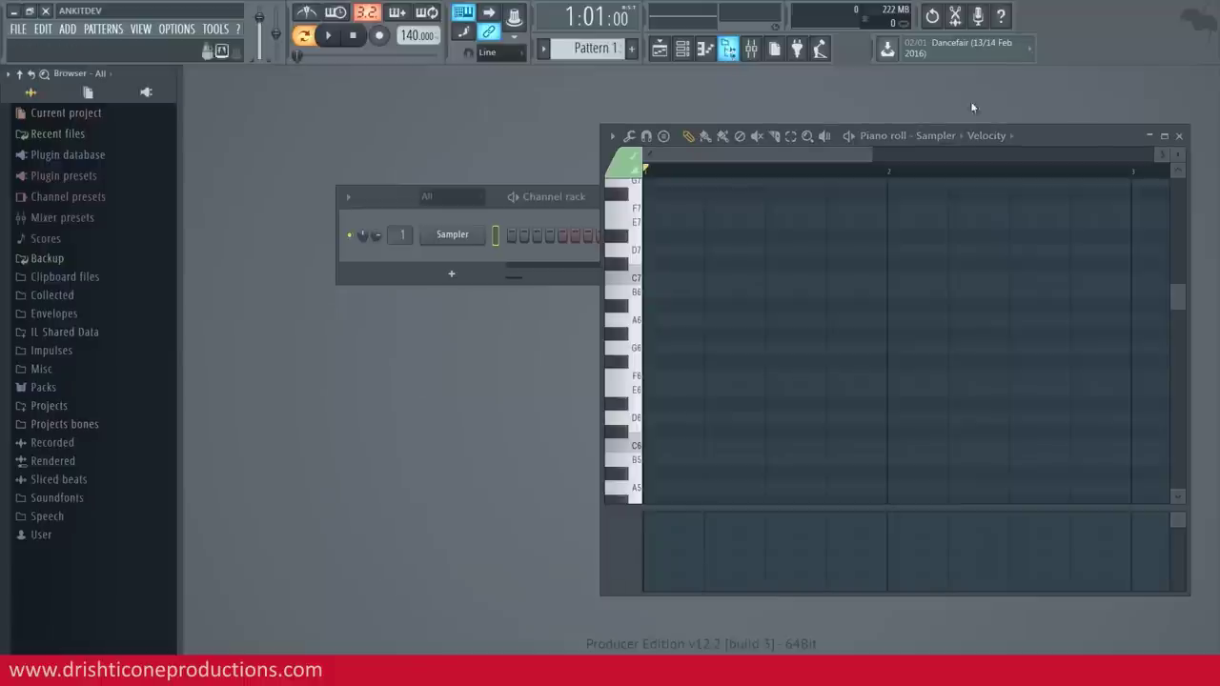
pyautogui.click(1181, 140)
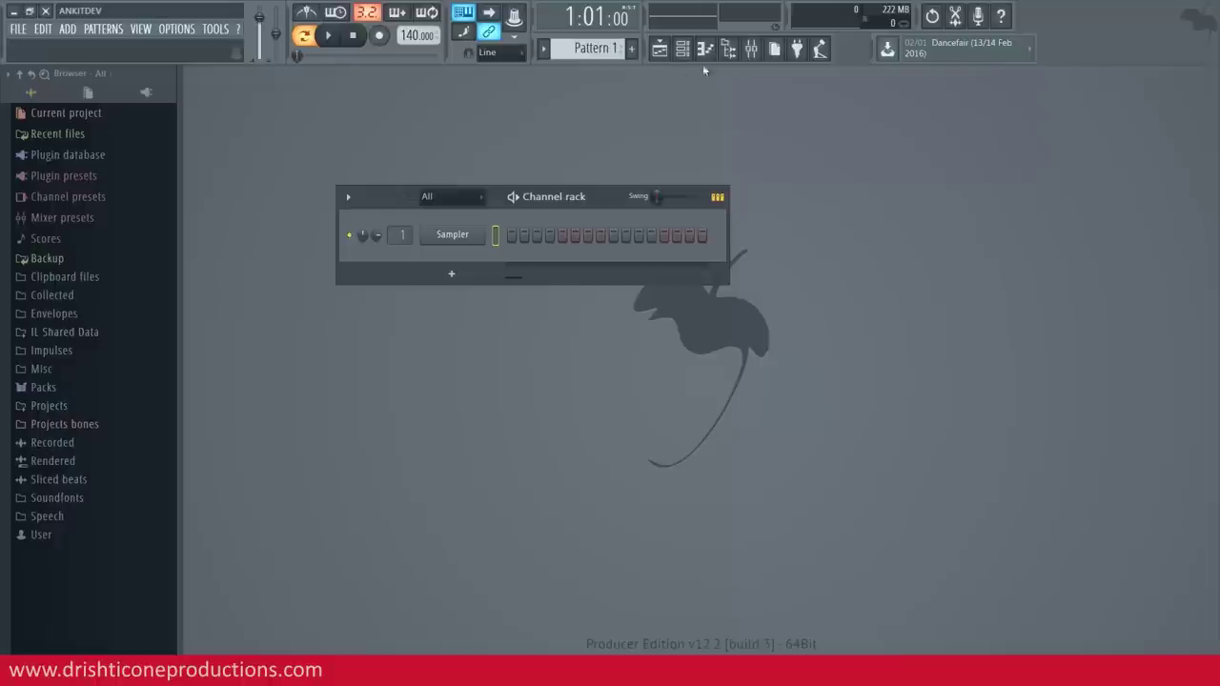
pyautogui.click(730, 51)
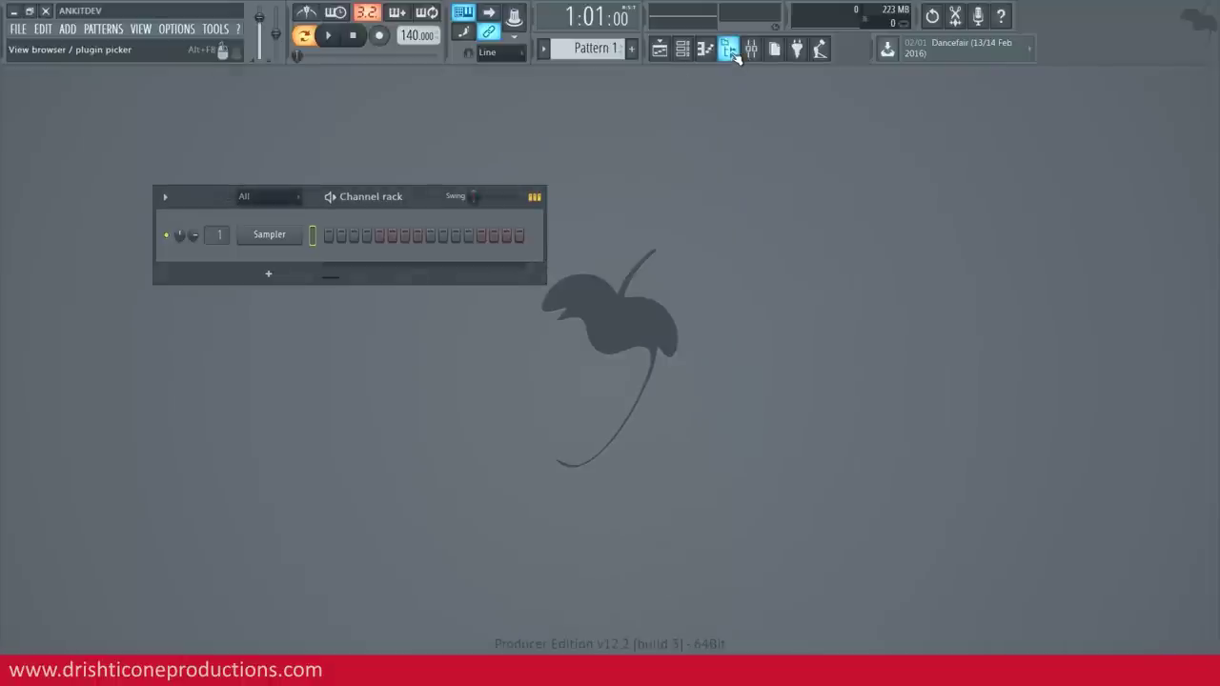
pyautogui.click(731, 51)
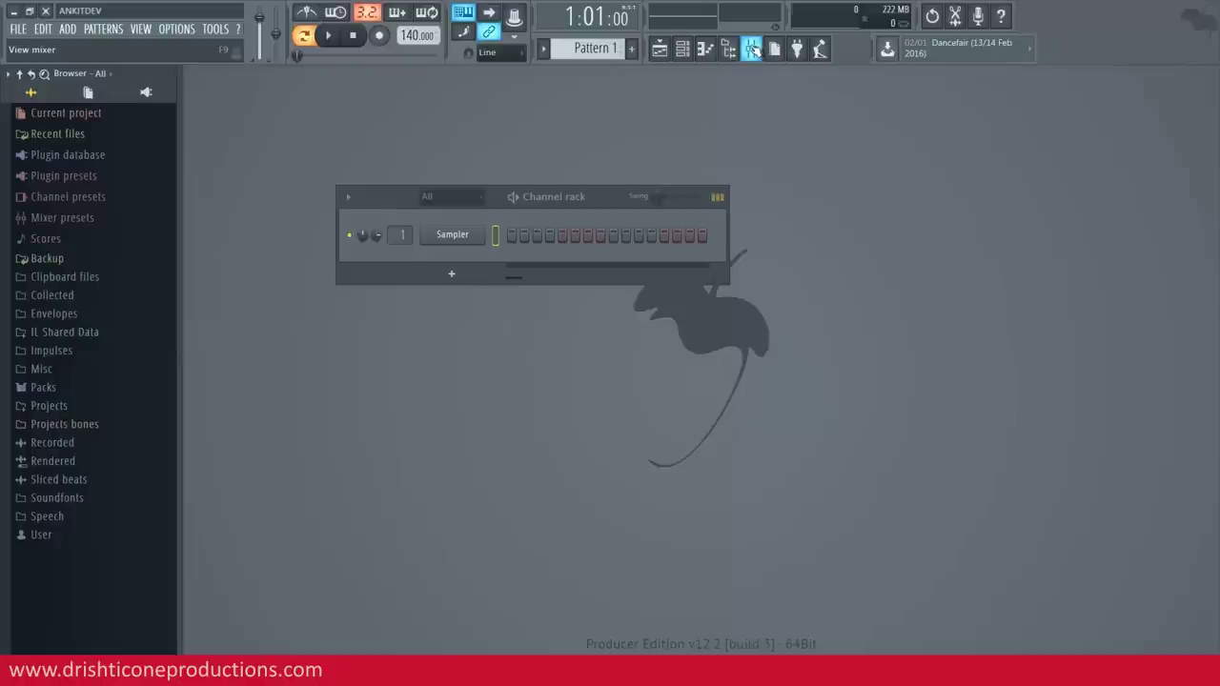
# - Toggle the mixer, leave it open, and bring the maximized playlist back into view
pyautogui.click(752, 51)
pyautogui.click(751, 52)
pyautogui.click(752, 51)
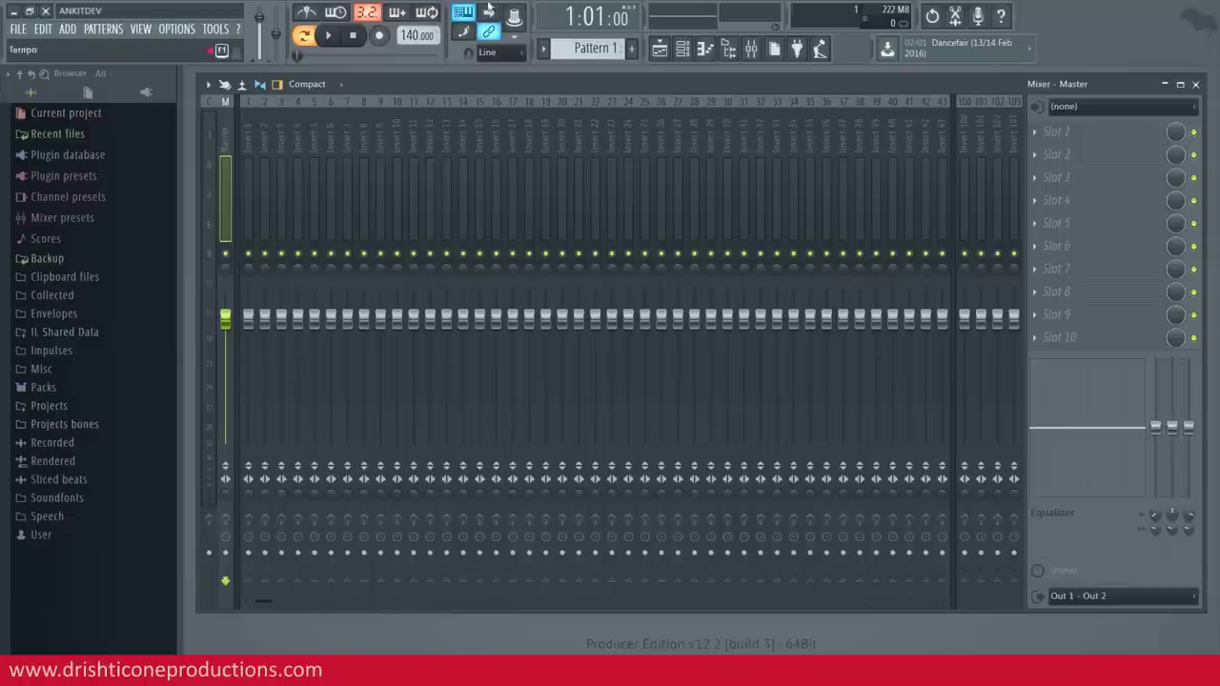
pyautogui.click(660, 48)
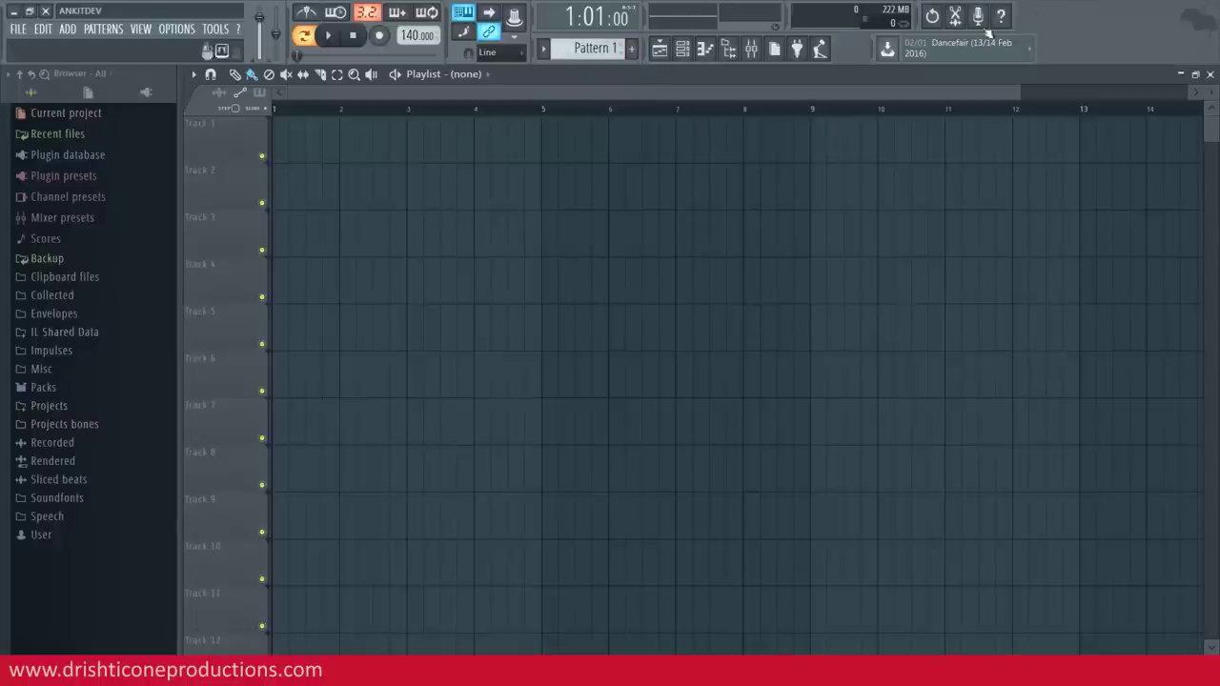